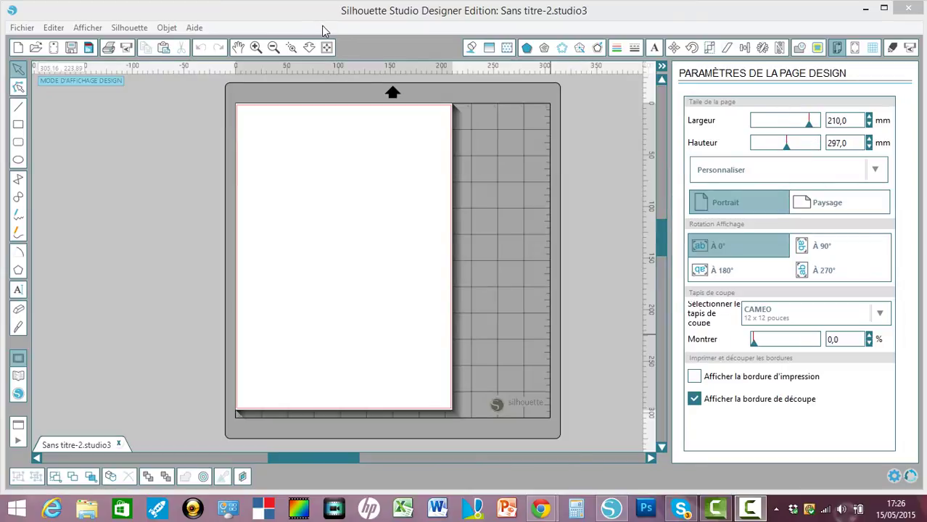
Step: Draw a rounded square about 160 mm wide in the upper part of the page and shift it slightly toward the page's upper-left corner
click(19, 143)
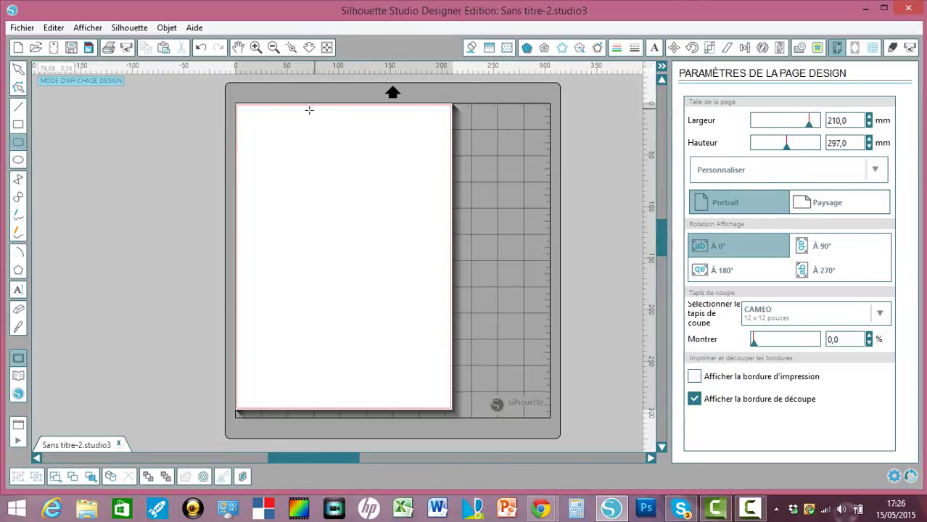
drag(276, 136, 434, 310)
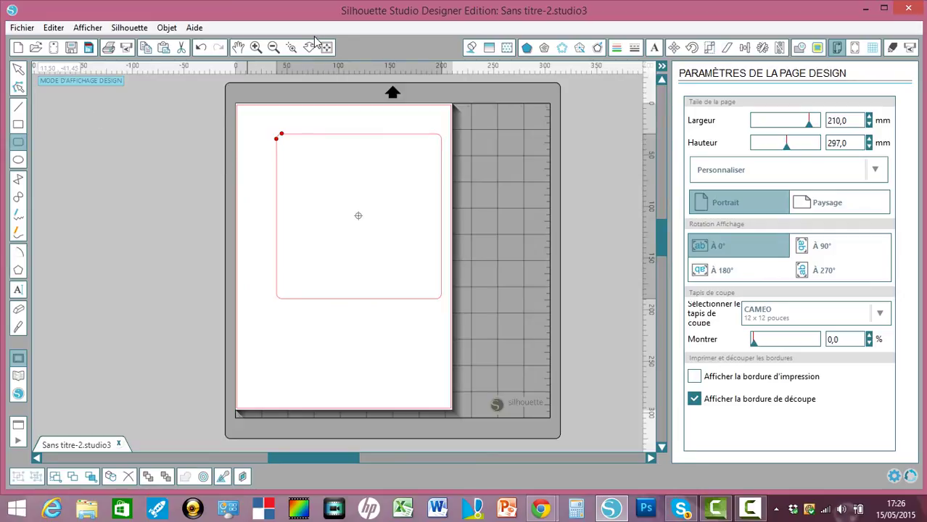
click(18, 69)
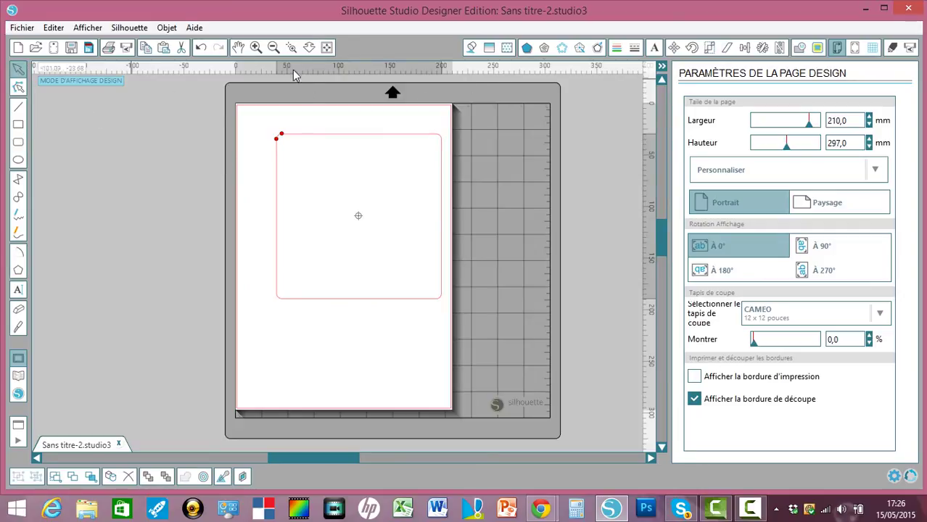
drag(383, 139, 367, 122)
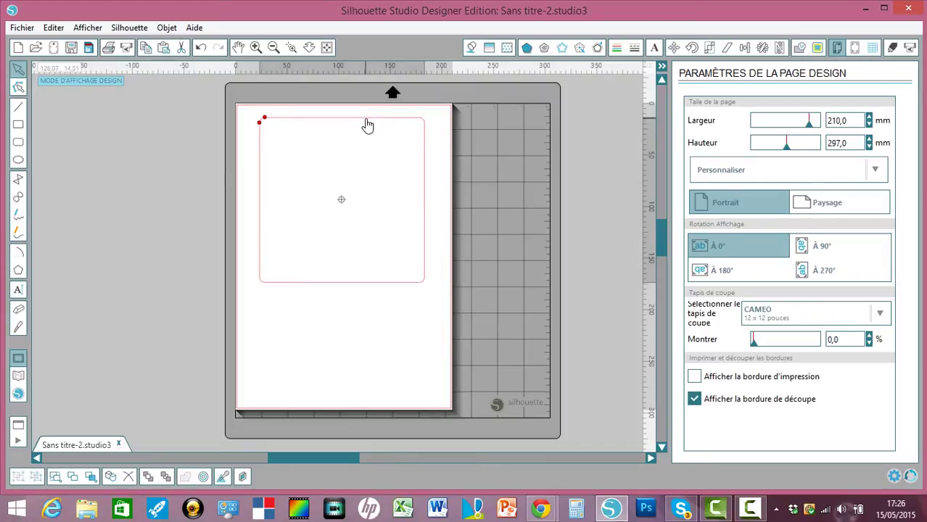
Step: Try several basic fill patterns on the rounded square, including plain light green, grey and black with white dots
click(508, 48)
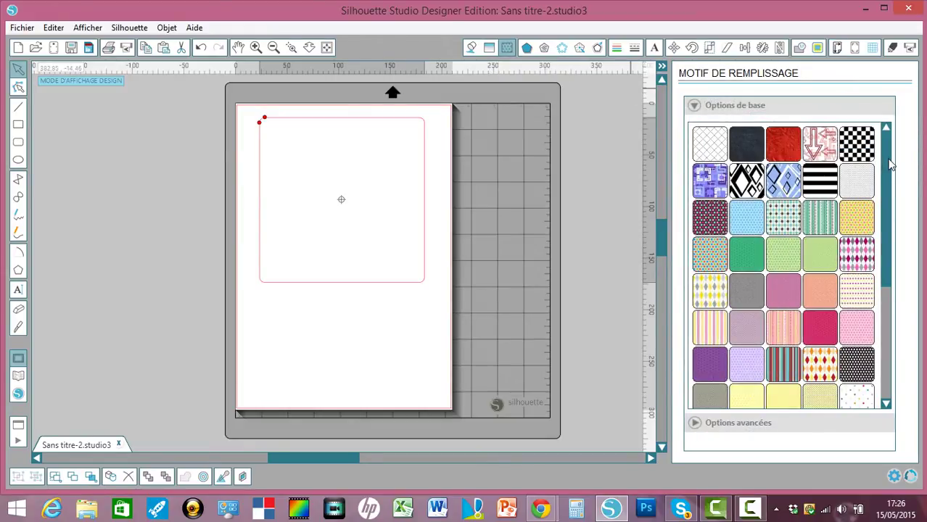
mouse_move(889, 167)
mouse_down()
mouse_move(894, 286)
mouse_move(886, 166)
mouse_up()
click(716, 155)
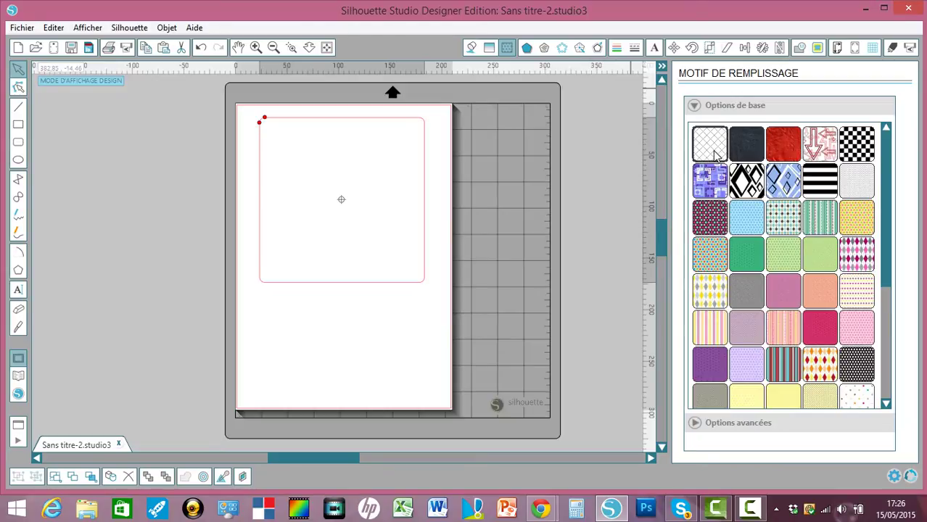
click(847, 261)
click(819, 263)
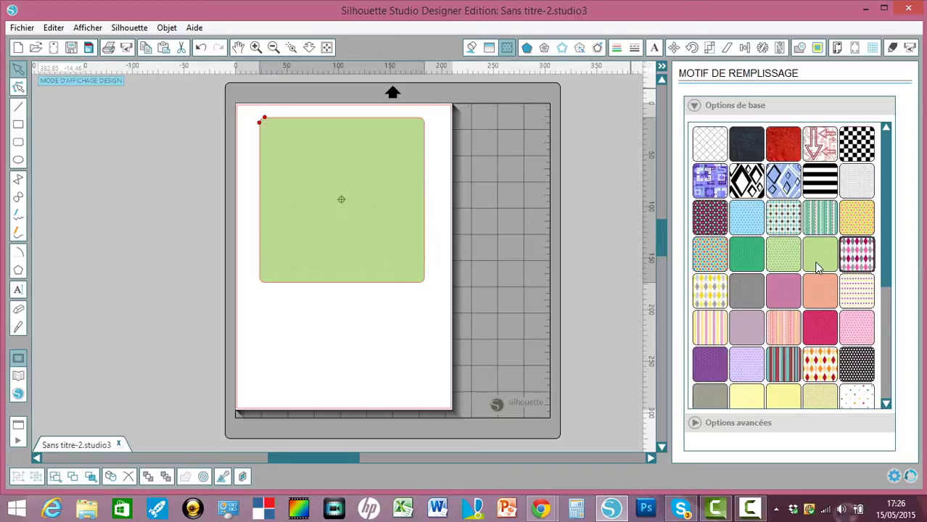
click(764, 304)
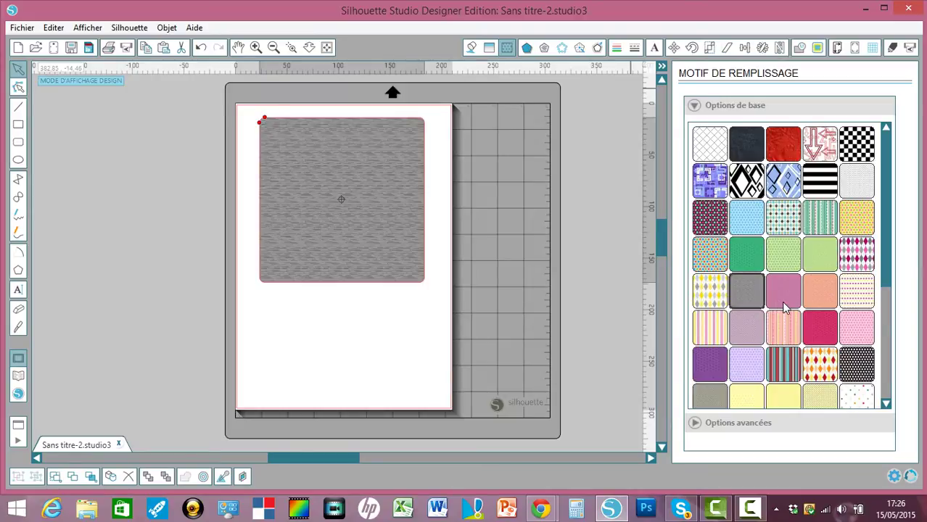
click(854, 371)
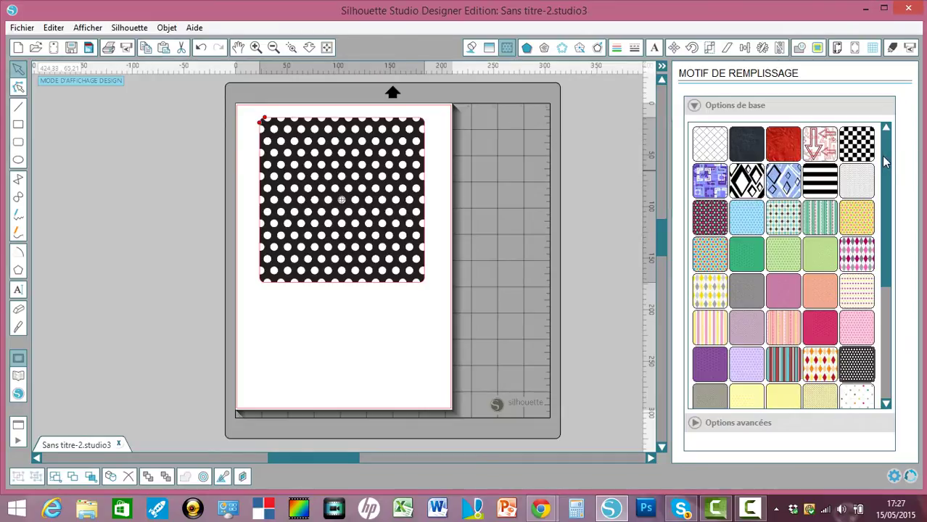
Step: Try the golden, dark wood and poles.jpg textures on the rounded square, and delete the shape
drag(885, 208, 891, 339)
click(867, 340)
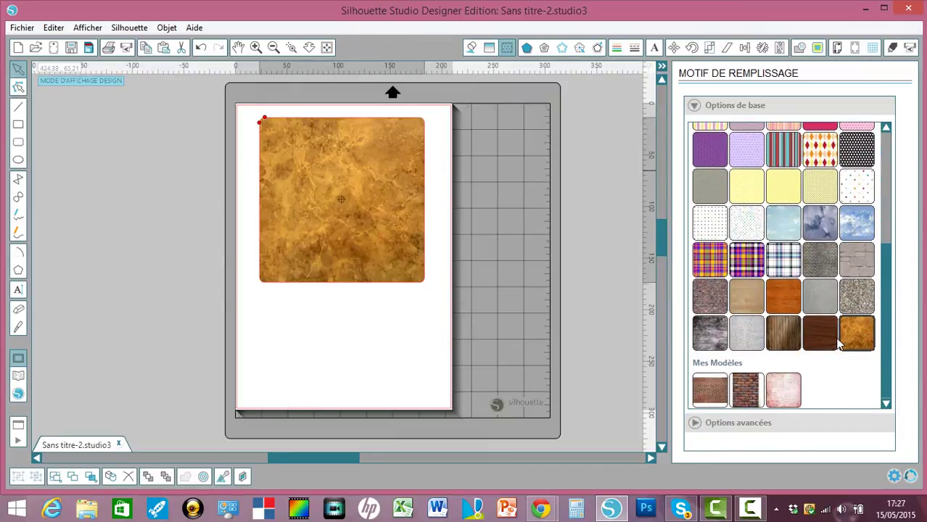
click(822, 338)
click(782, 339)
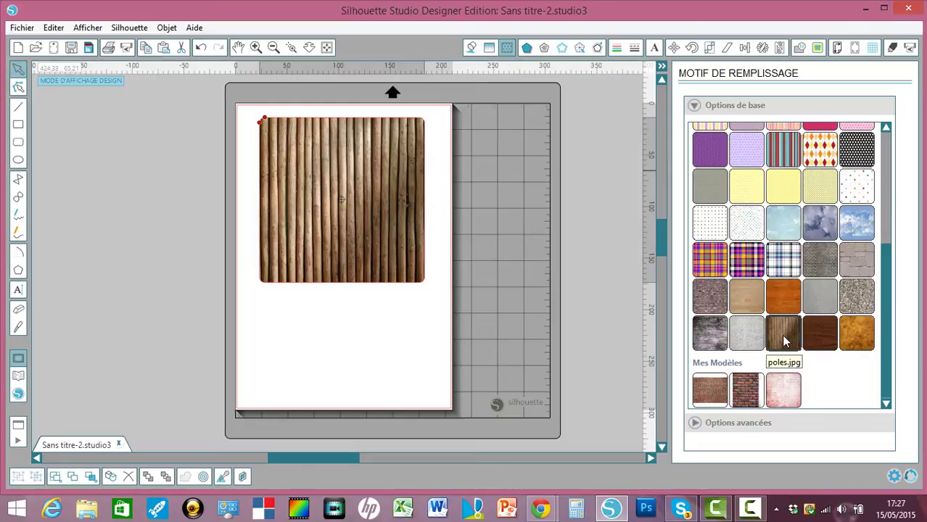
click(408, 229)
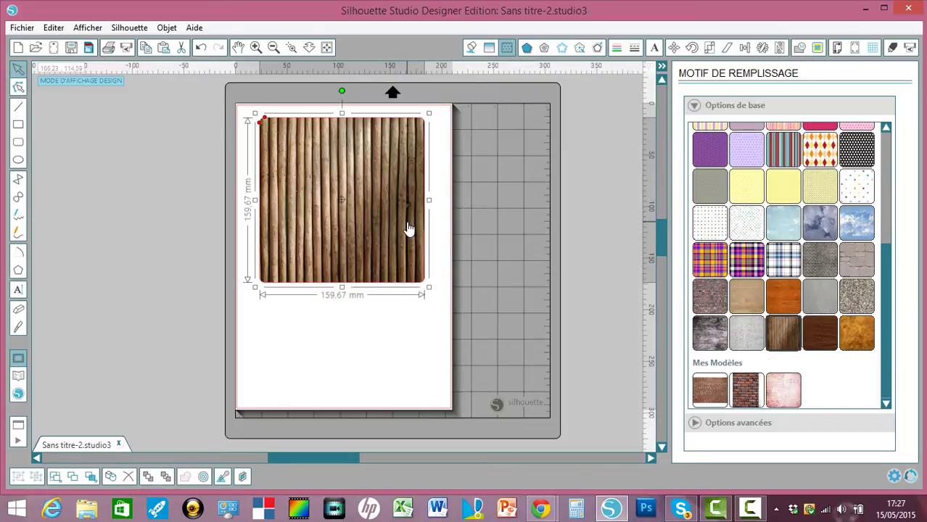
key(Delete)
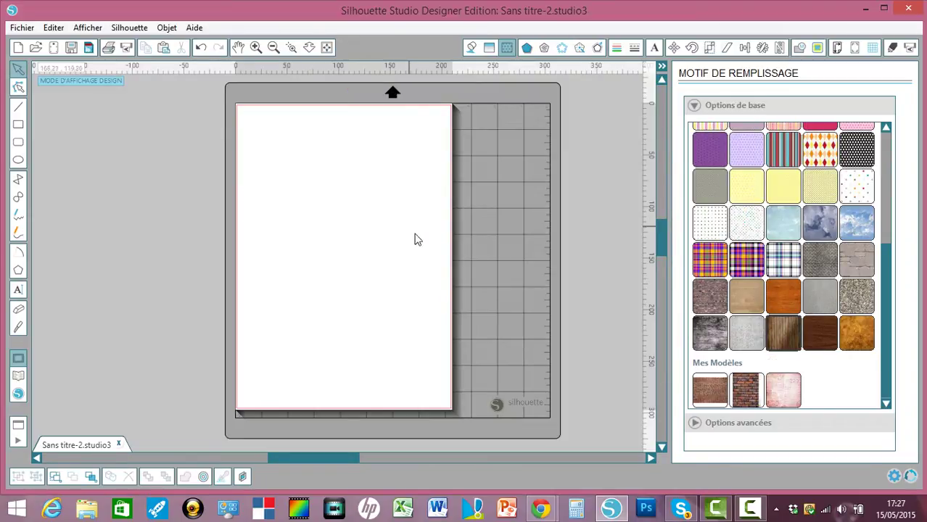
Step: Switch to Chrome, show the image results for "image de fond à imprimer" and open the beige vintage background with roses
mouse_move(544, 508)
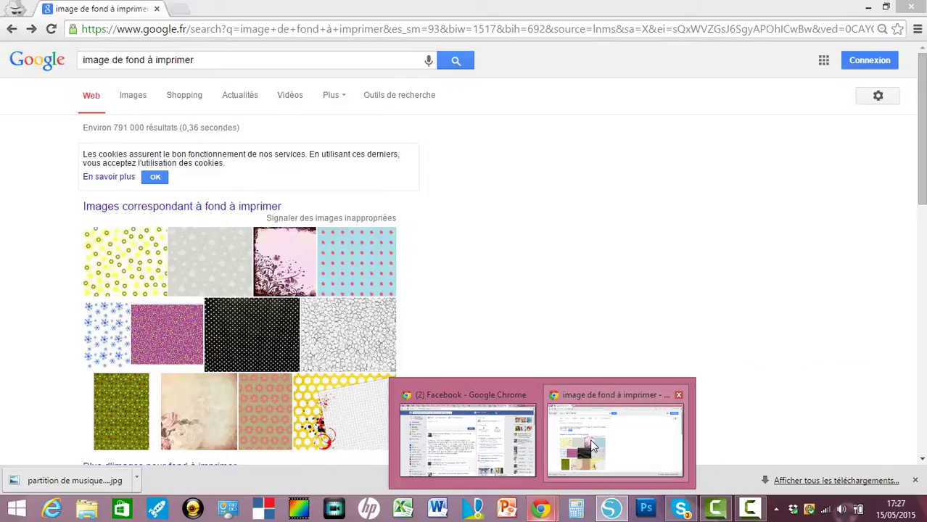
click(582, 454)
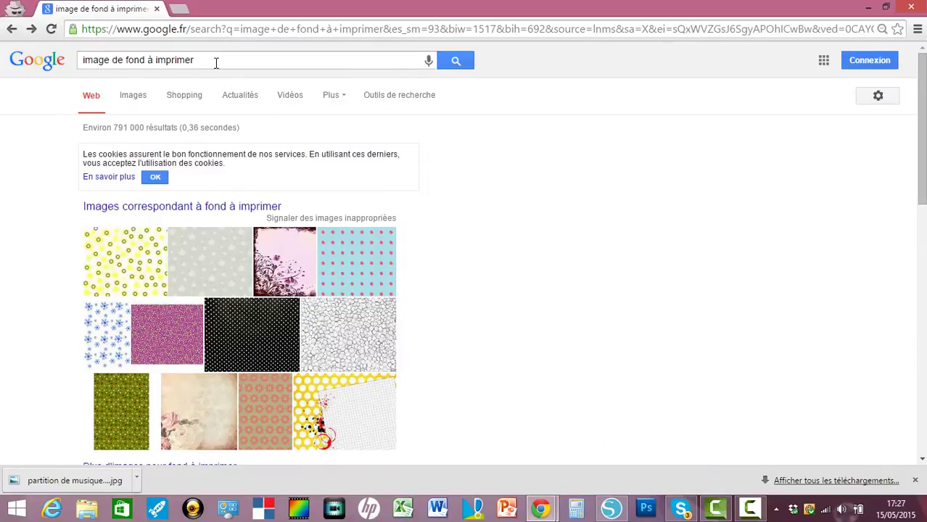
click(133, 100)
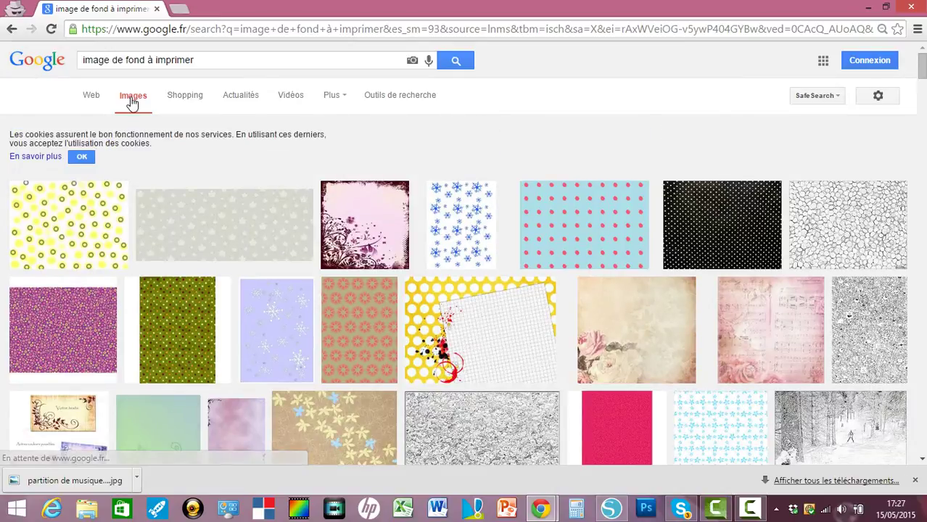
click(672, 306)
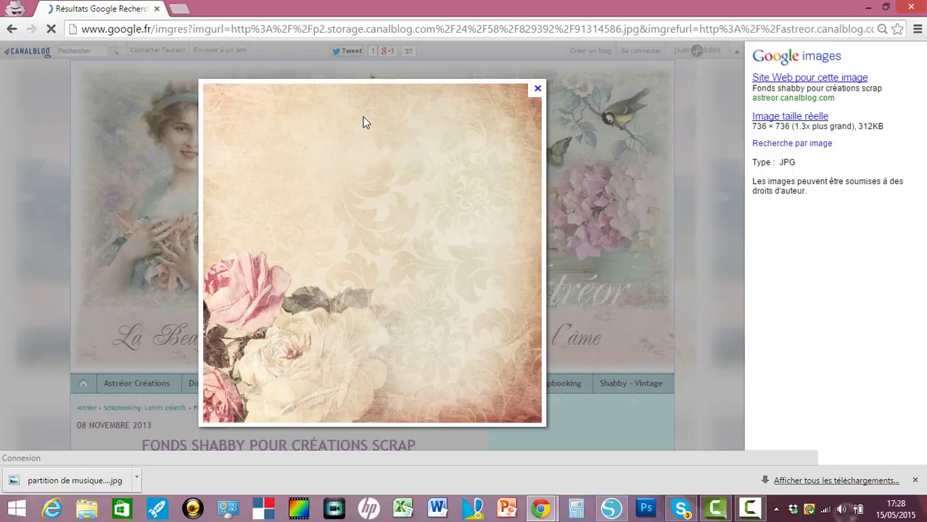
Step: Save the rose background image as "fond rose vintage" in the "fond de page" folder, in JPEG format
right_click(365, 122)
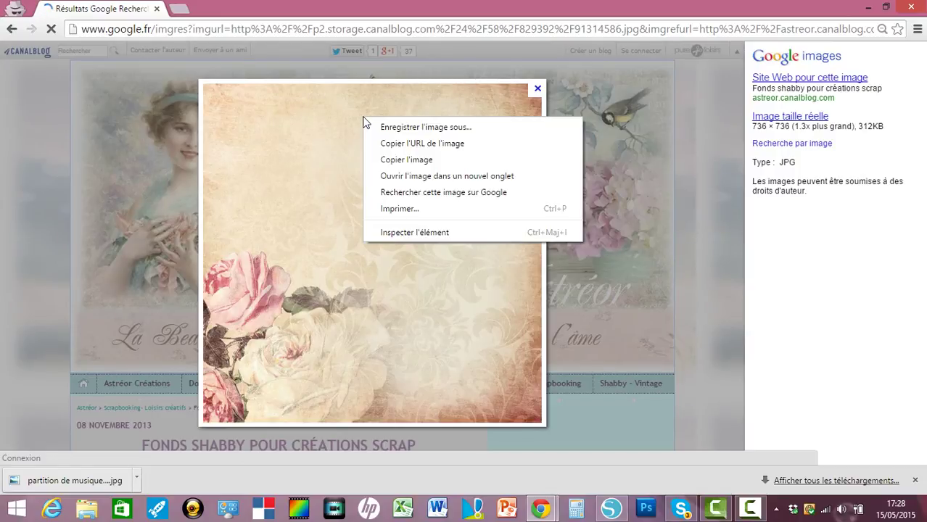
click(390, 130)
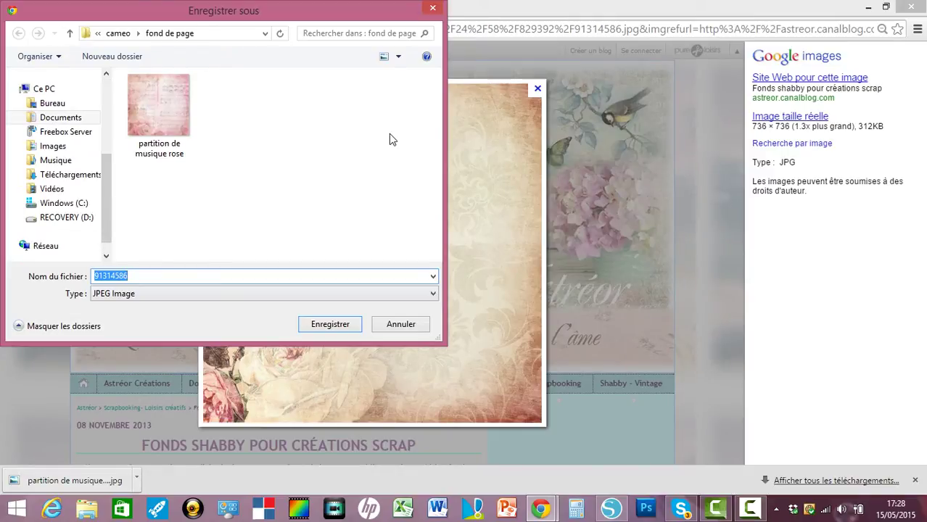
text(fond rose vintage)
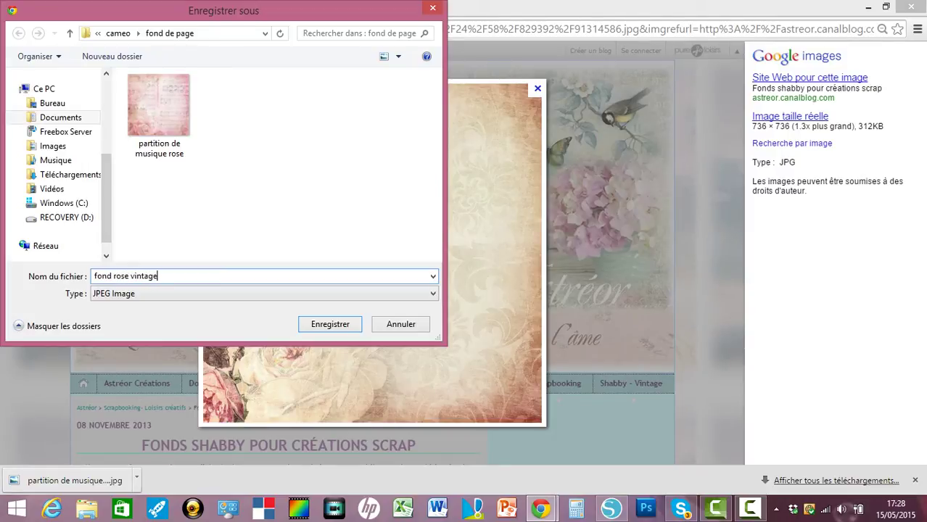
click(339, 326)
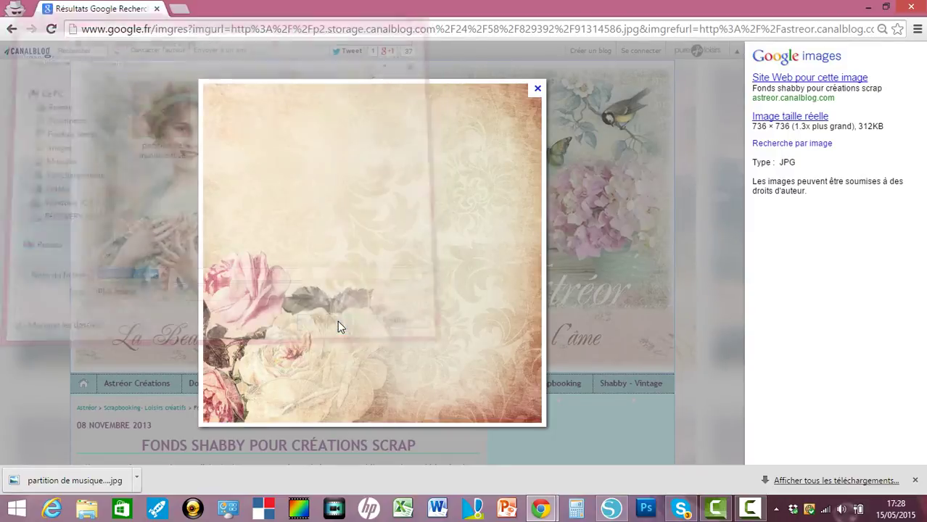
Step: Switch to Silhouette Studio, import "fond rose vintage" from the "fond de page" folder into the library and close the library view
mouse_move(613, 511)
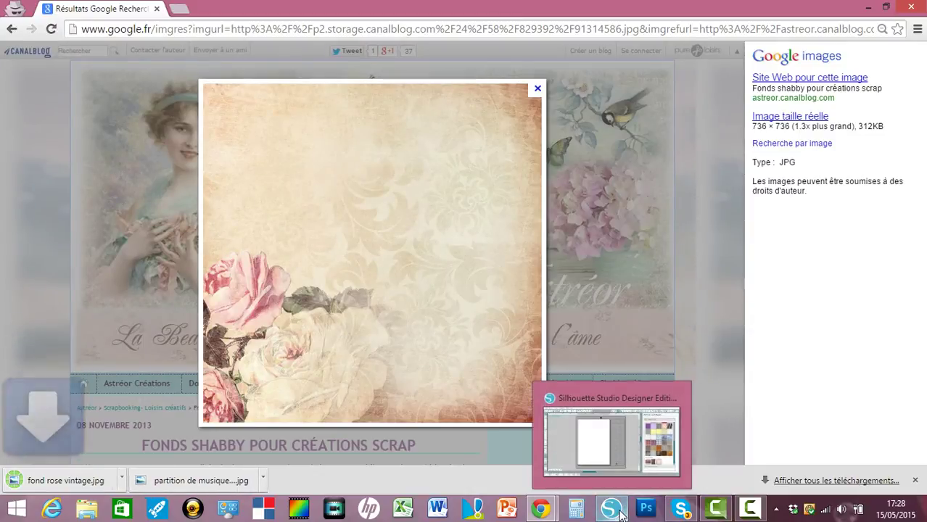
click(616, 457)
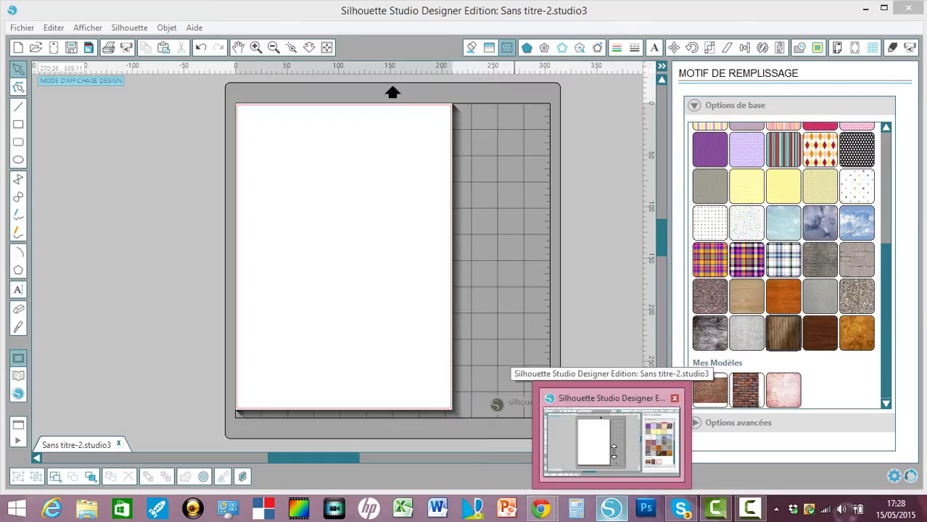
click(20, 30)
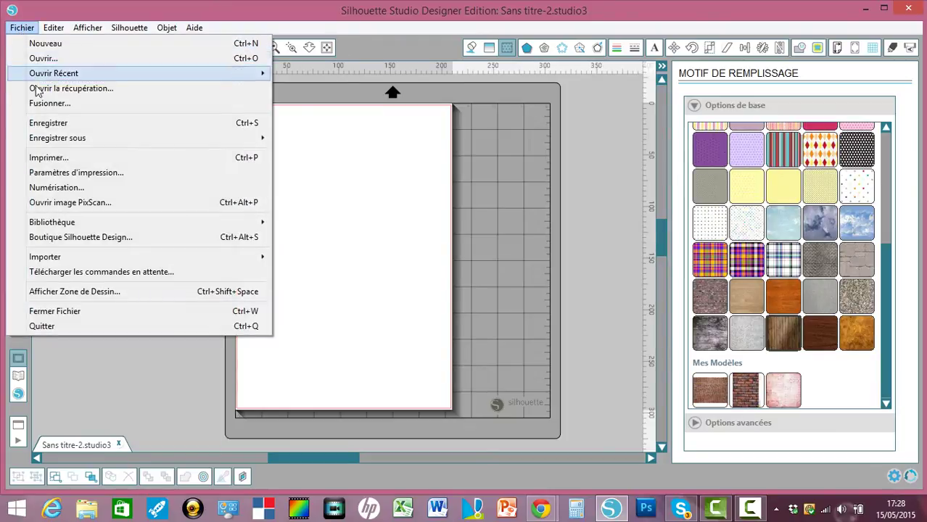
mouse_move(85, 262)
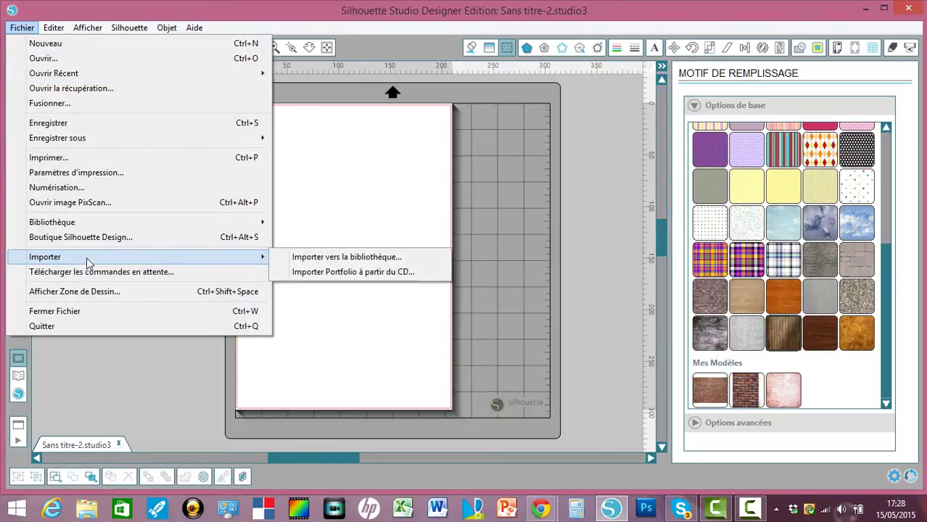
click(303, 258)
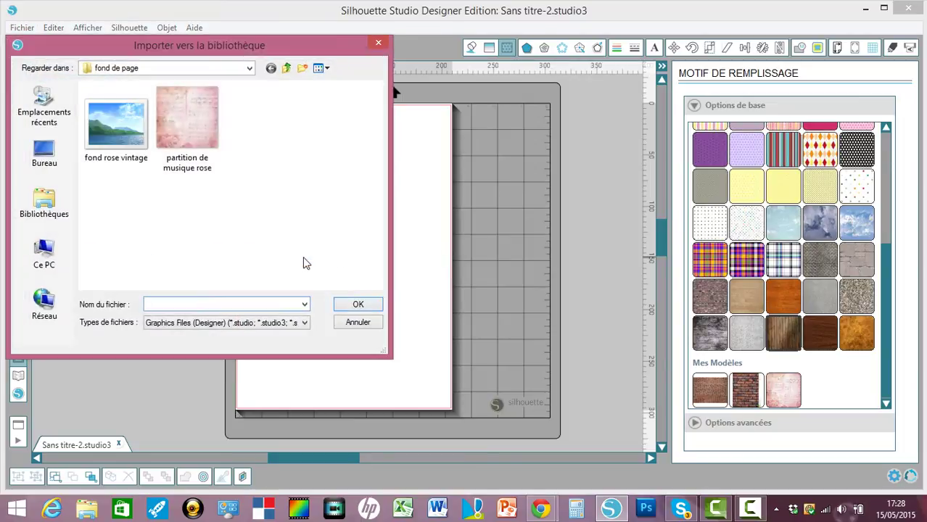
double_click(124, 133)
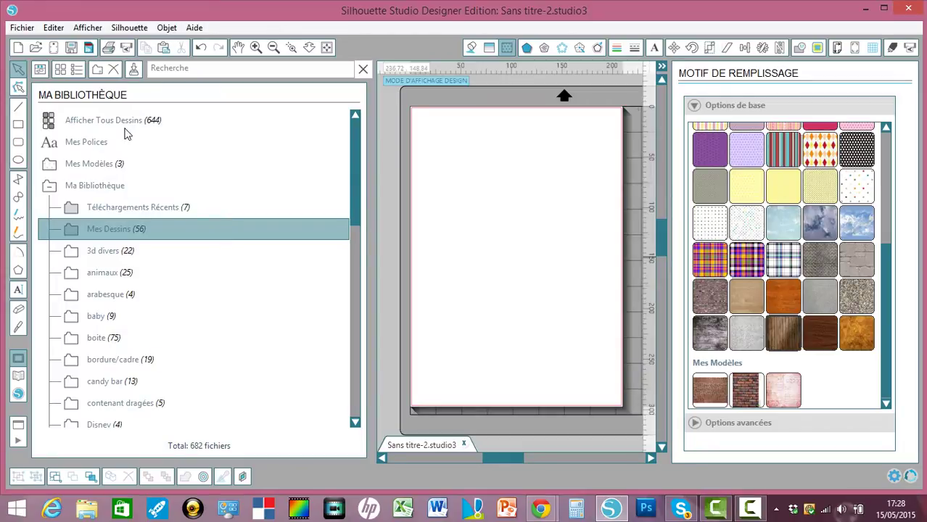
click(362, 71)
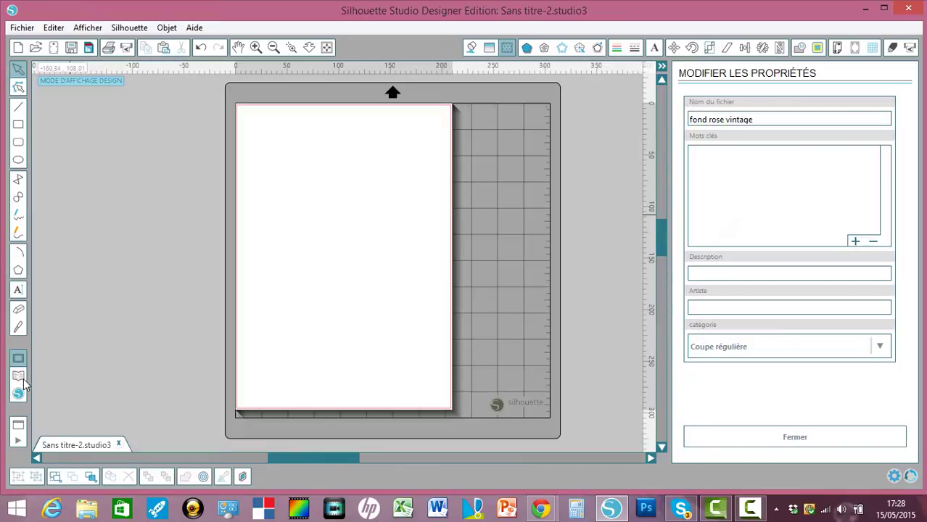
Step: Move "fond rose vintage" from Mes Dessins to Mes Modèles in the library and return to the design page
click(20, 379)
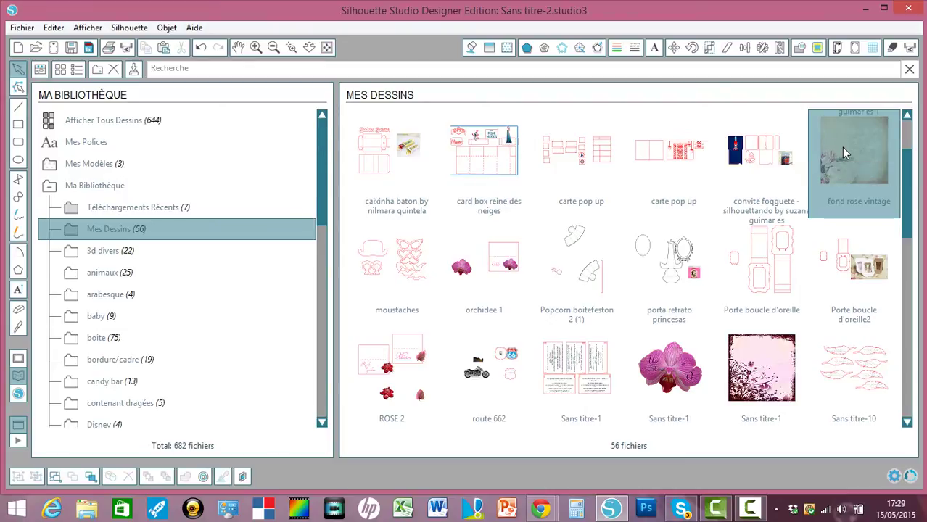
drag(842, 148, 114, 169)
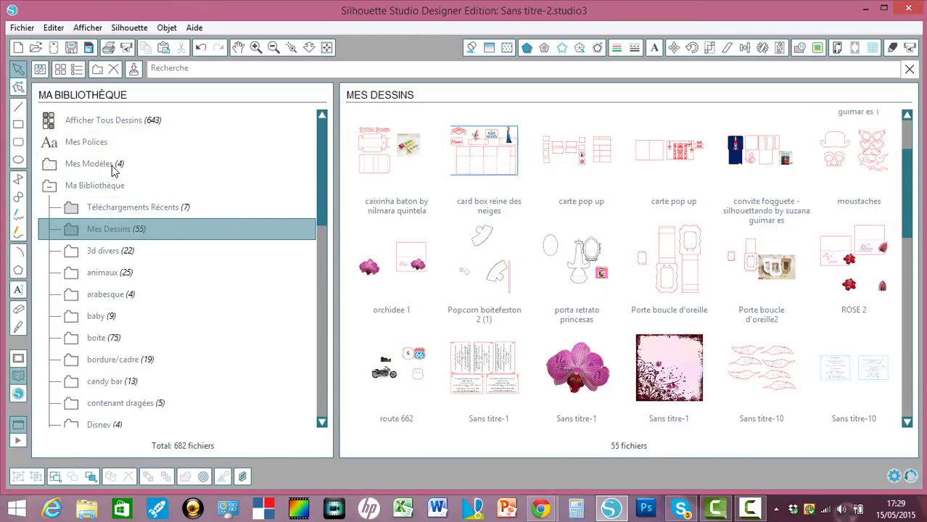
click(18, 358)
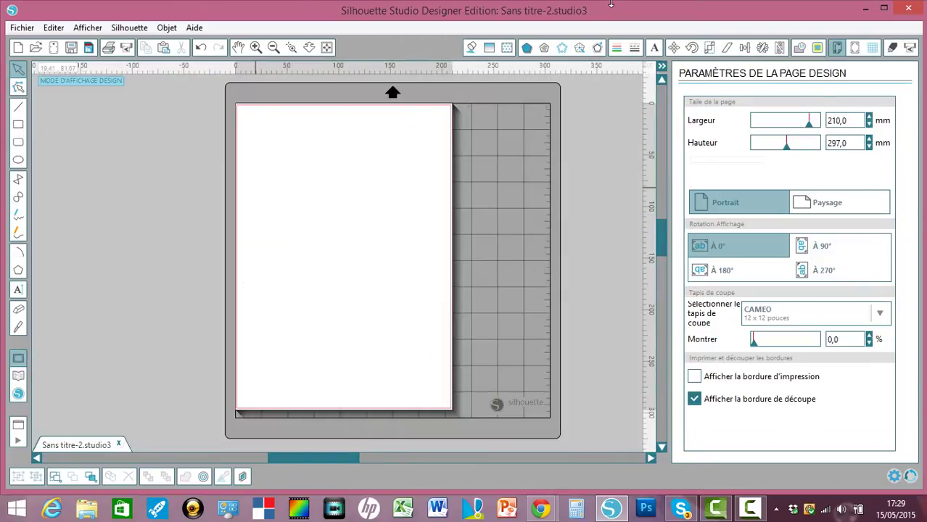
Step: Show the Mes Modèles fill patterns and draw a sharp-cornered square in the upper part of the page
click(507, 48)
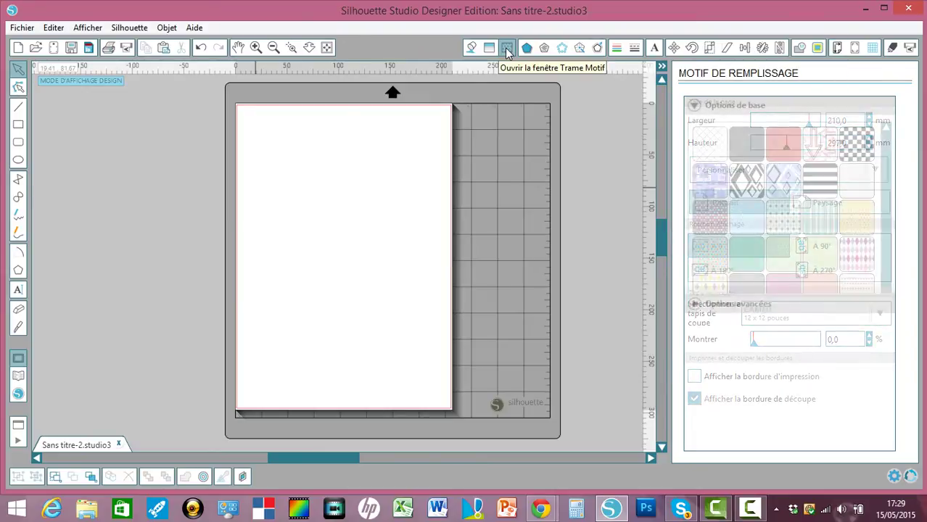
drag(883, 206, 895, 342)
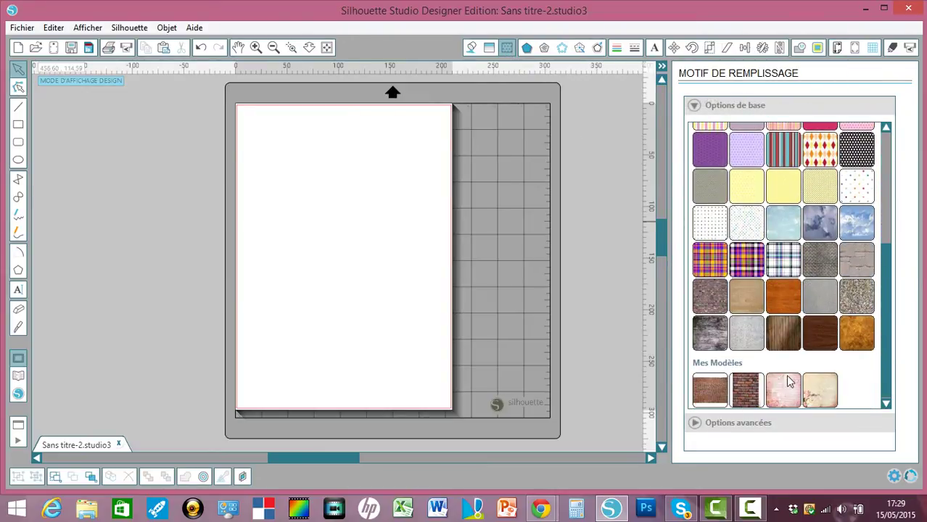
click(18, 124)
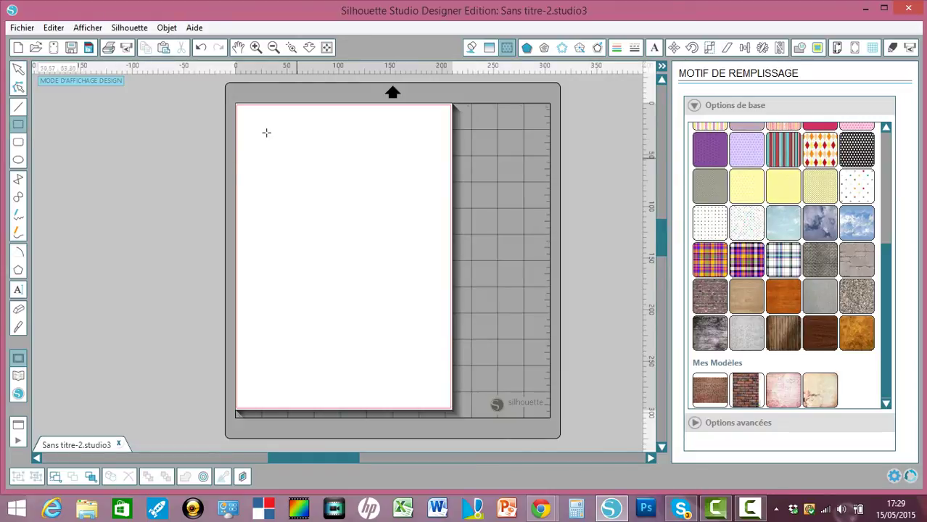
drag(264, 132, 397, 265)
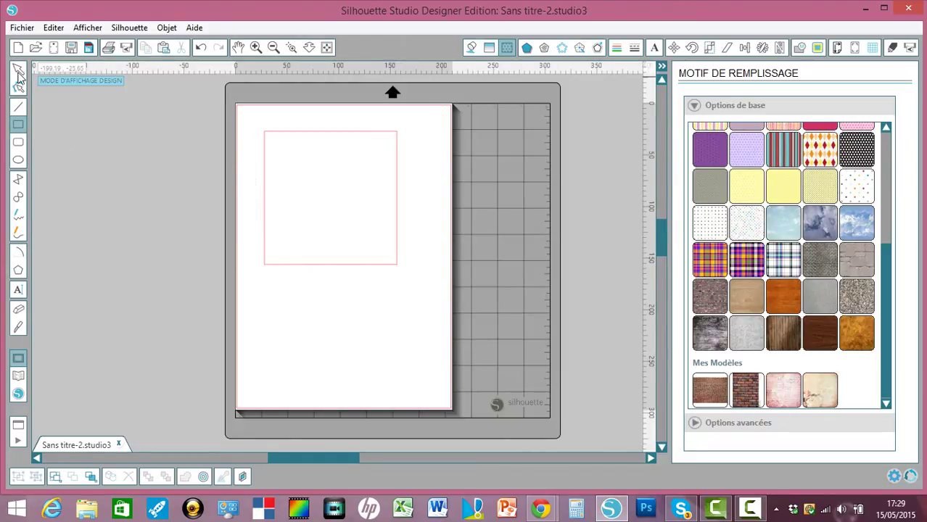
Step: Fill the drawn square with the cream rose pattern from Mes Modèles and open the library view
click(18, 68)
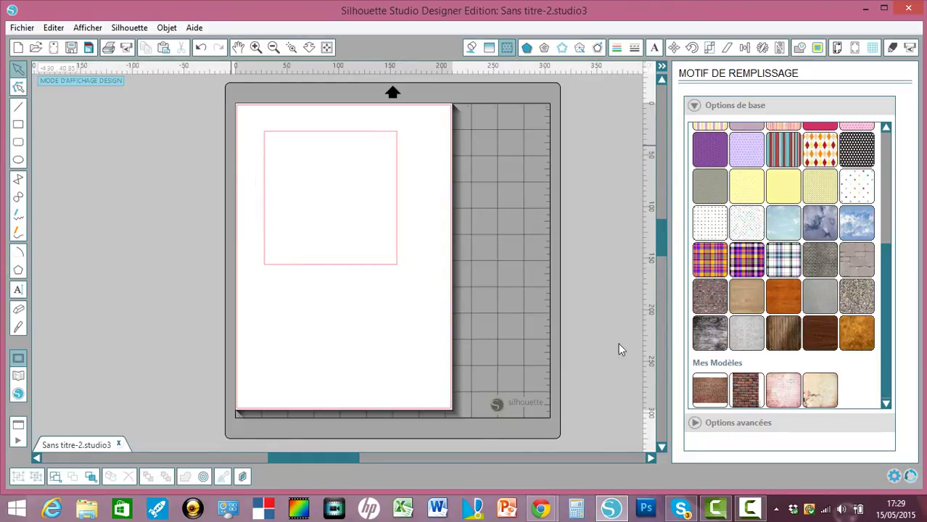
click(348, 266)
click(822, 391)
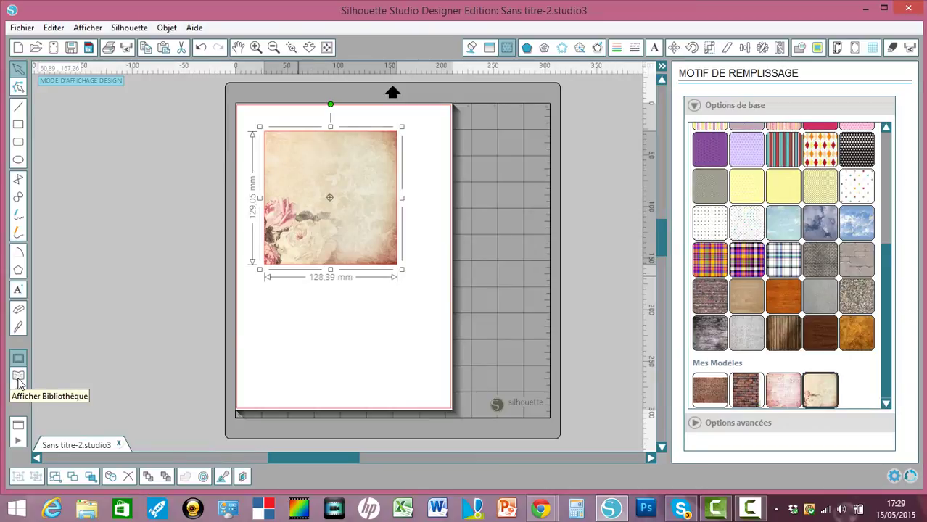
click(18, 379)
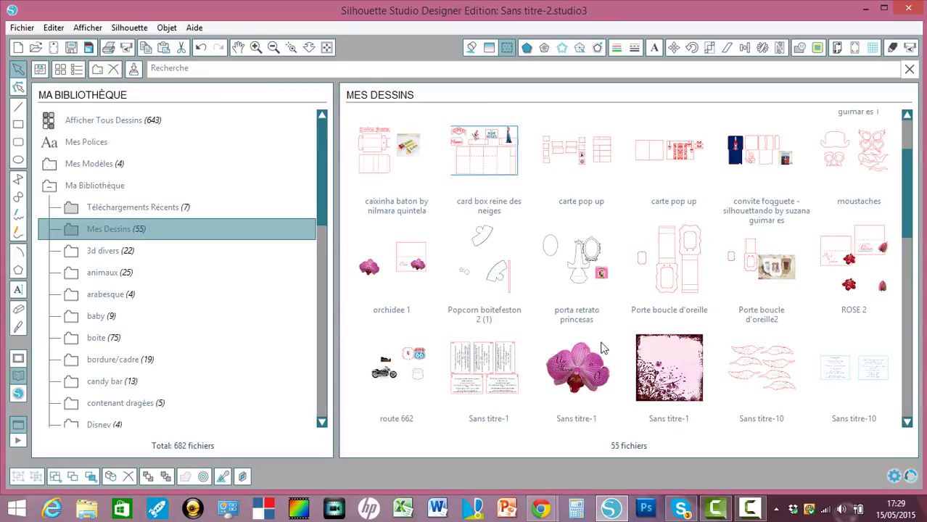
Step: Switch to Chrome, return to the Google Images results, open the first image with yellow dots and copy it
mouse_move(543, 514)
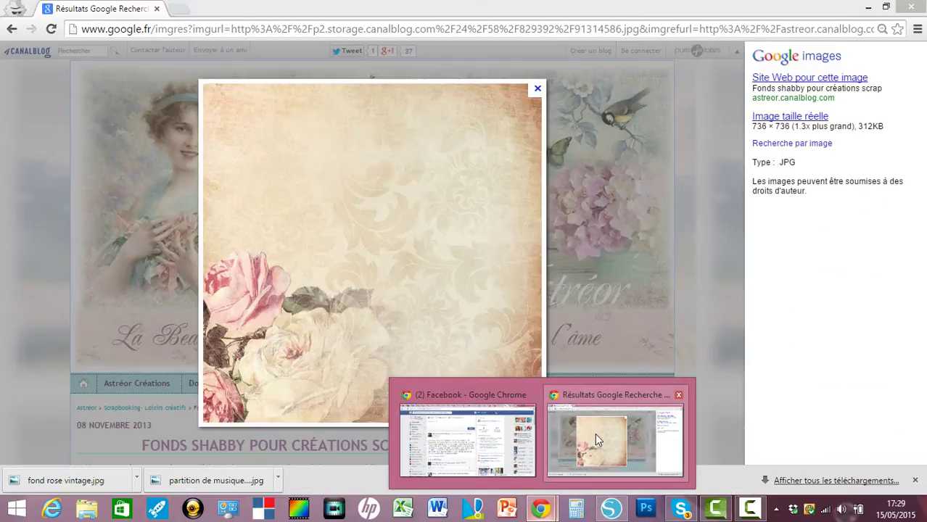
click(597, 439)
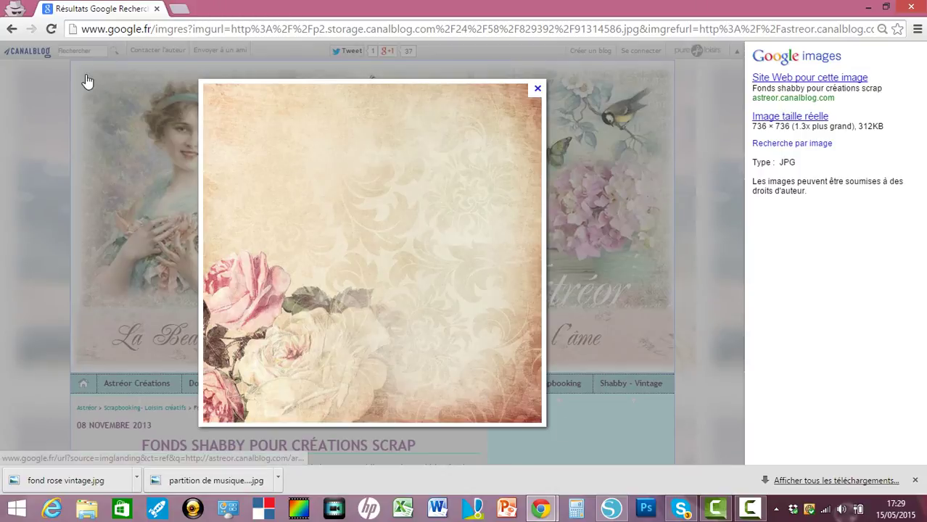
click(12, 30)
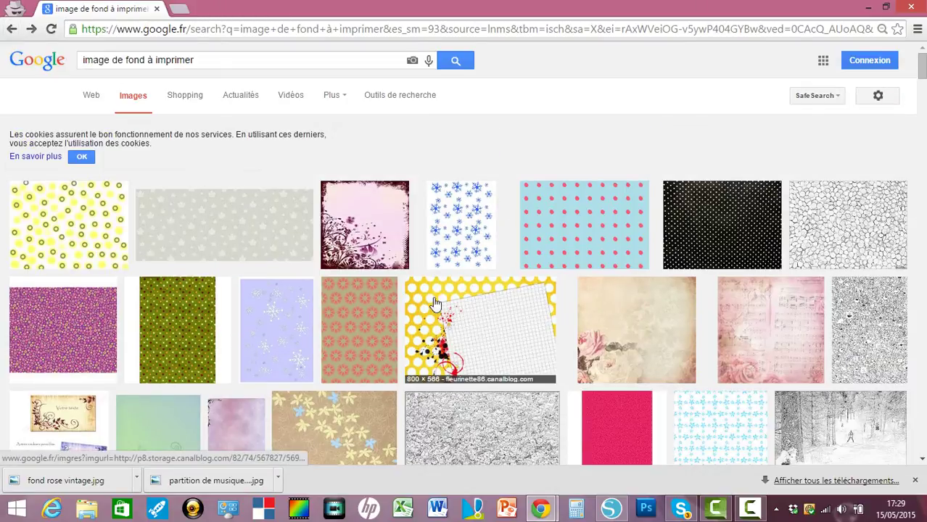
click(85, 219)
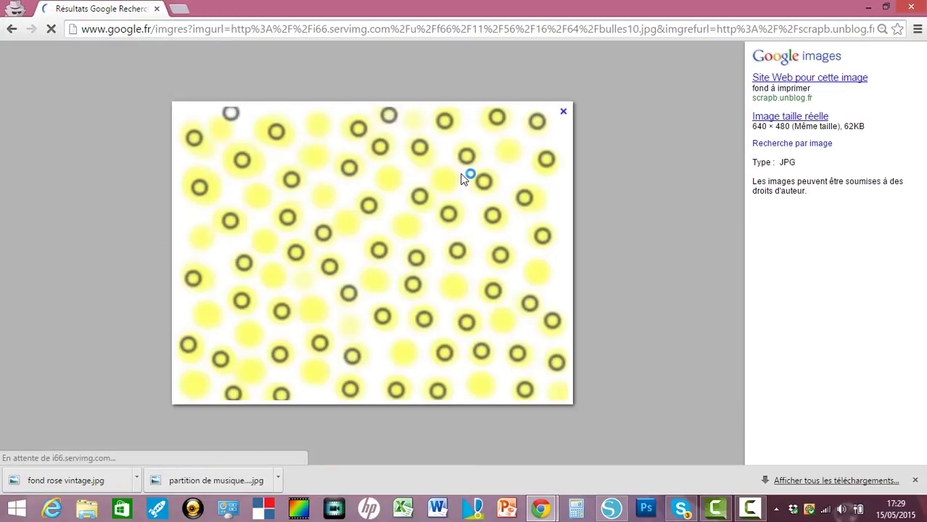
right_click(467, 179)
click(501, 216)
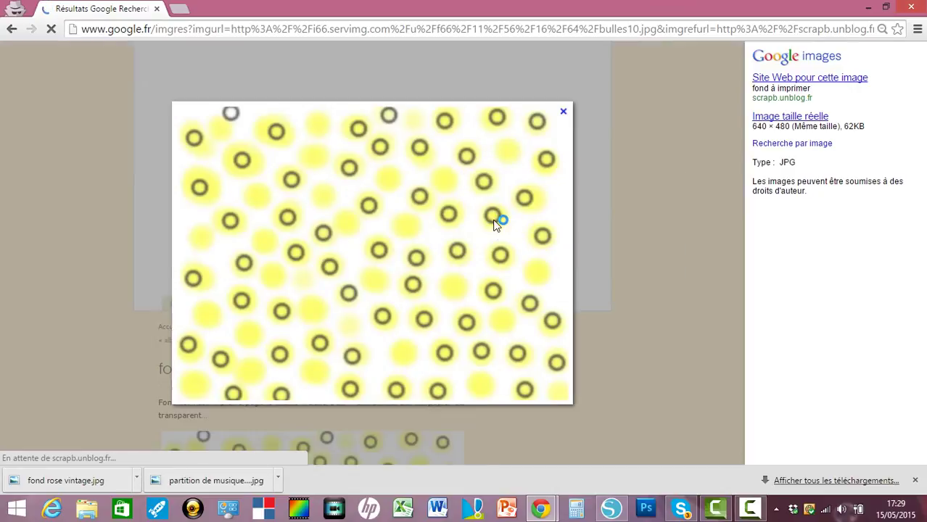
Step: Switch to Silhouette Studio, delete the rose-filled square from the design page, paste the yellow dotted image and select it
click(612, 510)
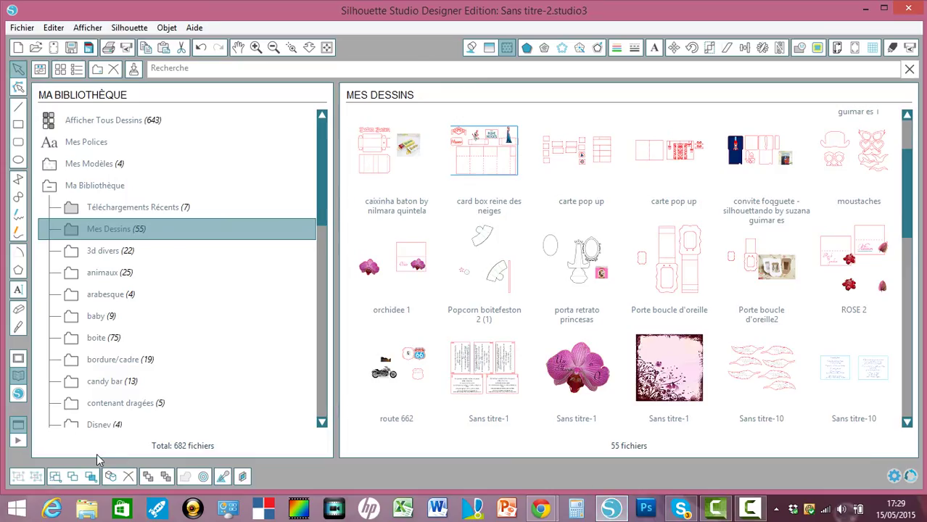
click(18, 360)
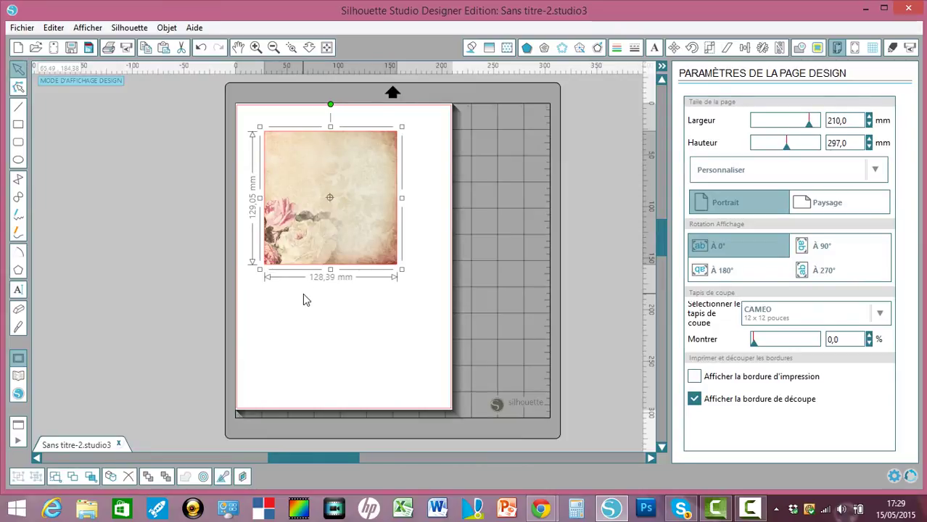
drag(387, 254, 424, 318)
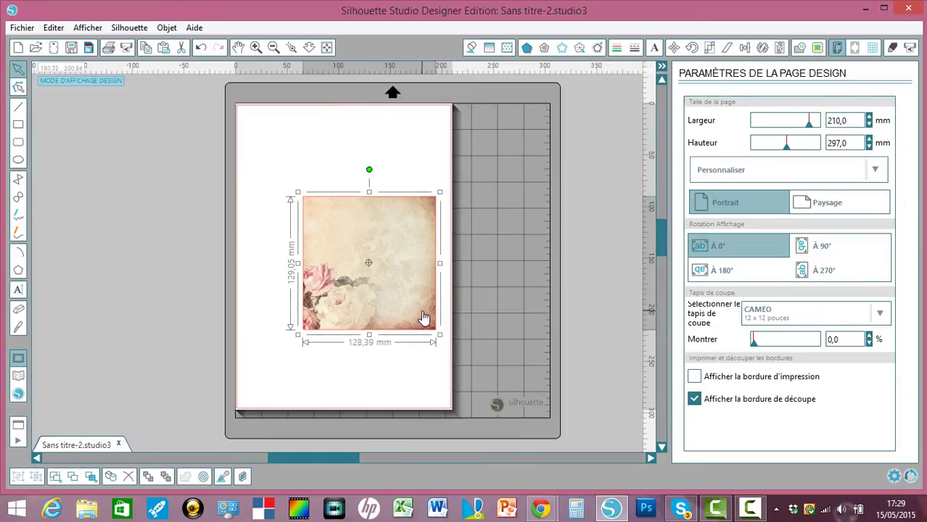
key(Delete)
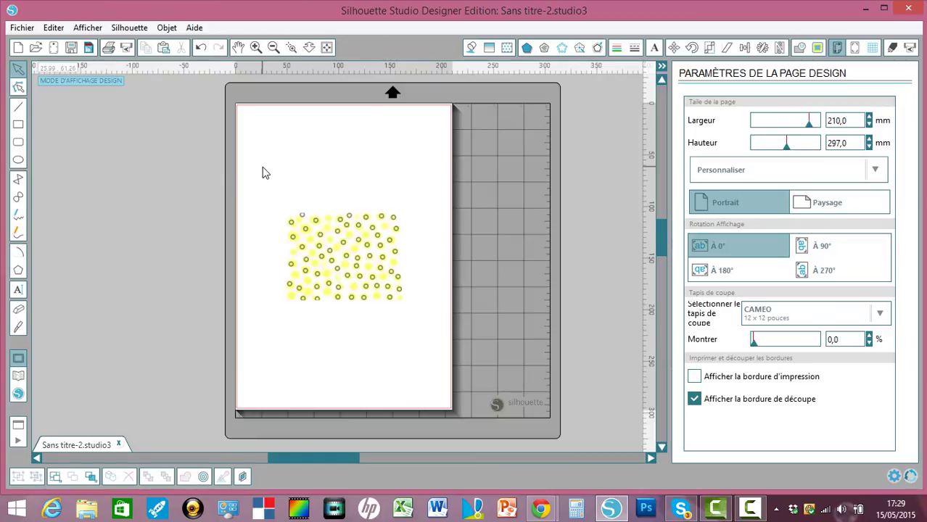
click(311, 249)
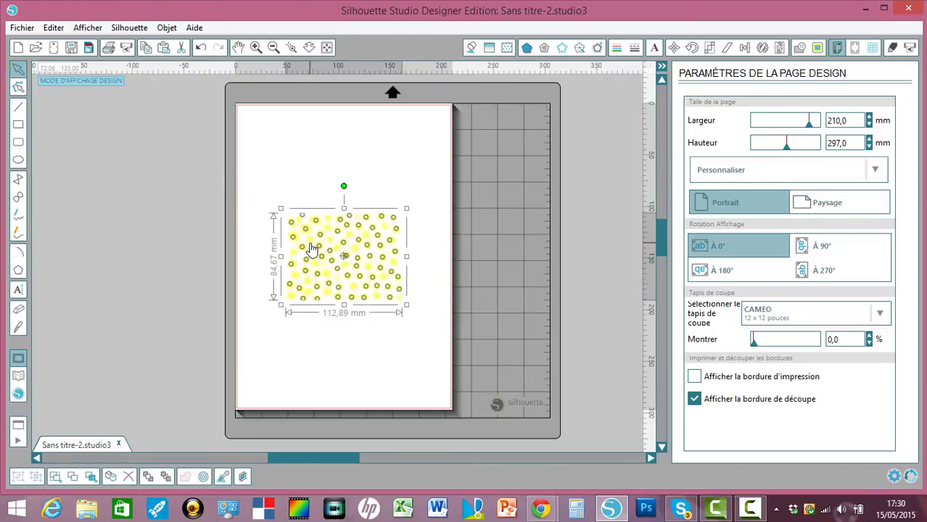
Step: Save the dotted image design to the library's Mes Dessins folder as "Sans titre-2" and close the library pane
click(22, 29)
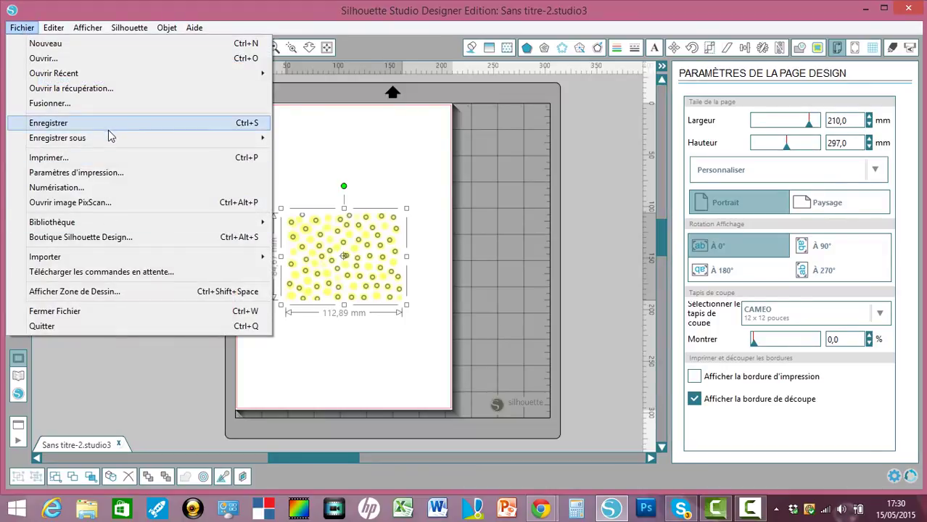
mouse_move(109, 137)
click(321, 189)
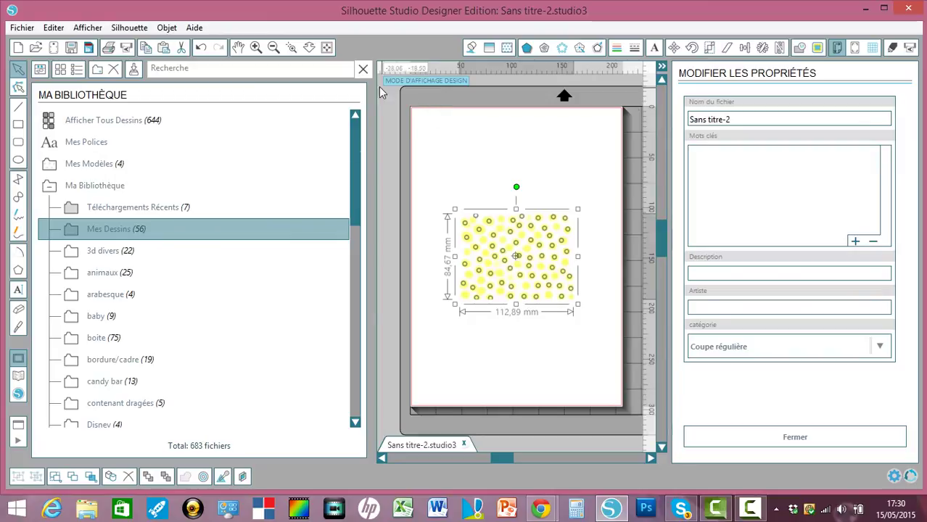
click(363, 69)
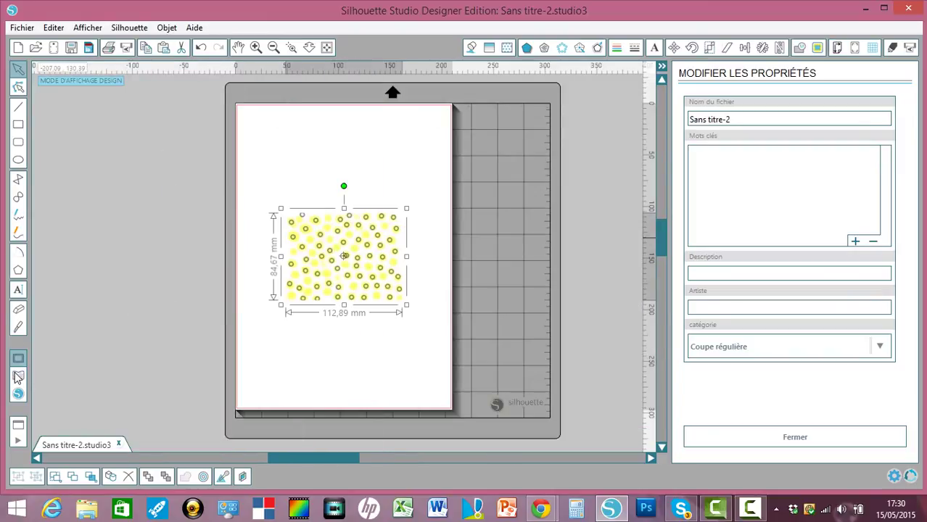
Step: Open the library and locate the saved yellow dotted "Sans titre-2" design in Mes Dessins
click(19, 377)
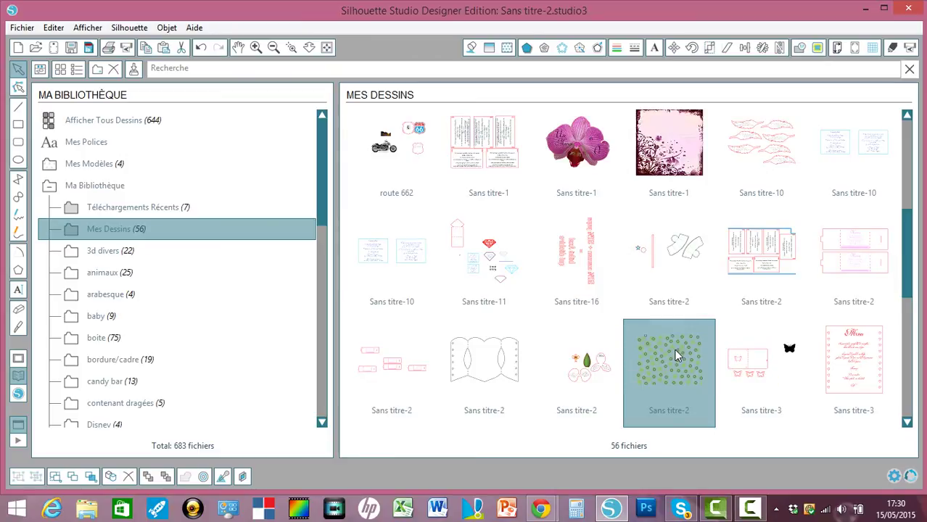
mouse_move(665, 348)
mouse_down()
mouse_move(428, 311)
mouse_move(379, 288)
mouse_move(118, 302)
mouse_move(100, 254)
mouse_move(96, 164)
mouse_move(497, 243)
mouse_move(653, 346)
mouse_up()
Step: Return to the design page and delete the yellow dotted image from it
click(19, 360)
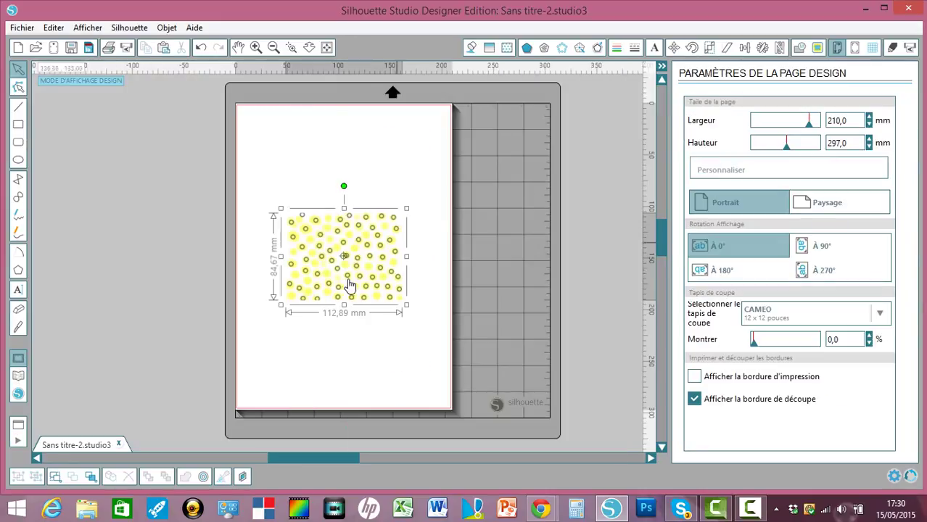
key(Delete)
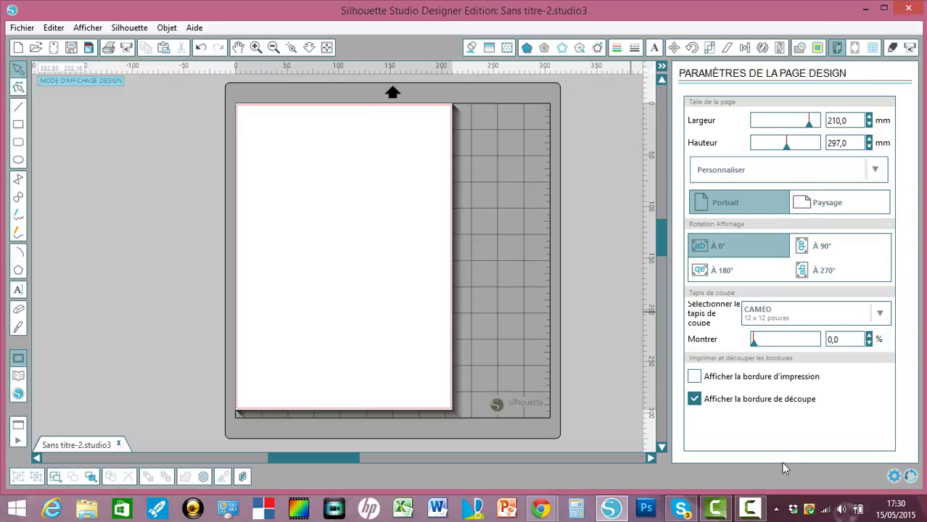
click(758, 514)
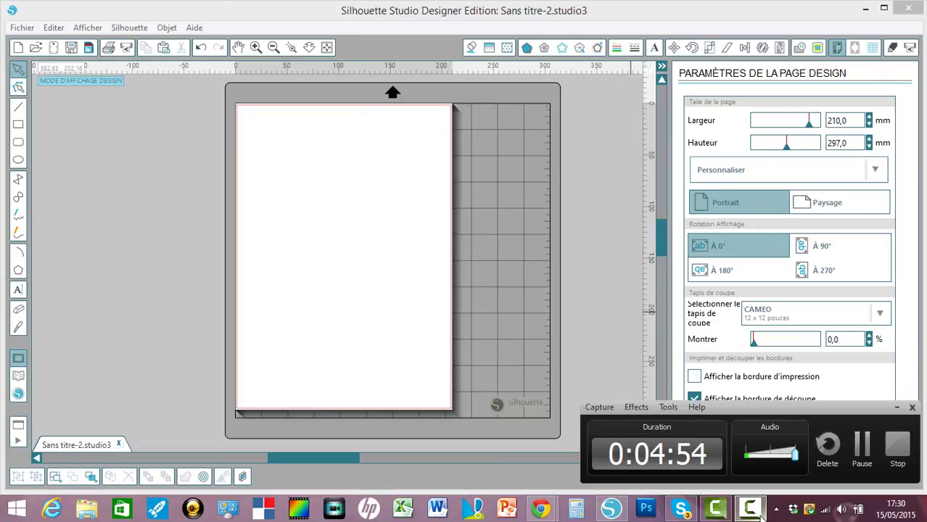